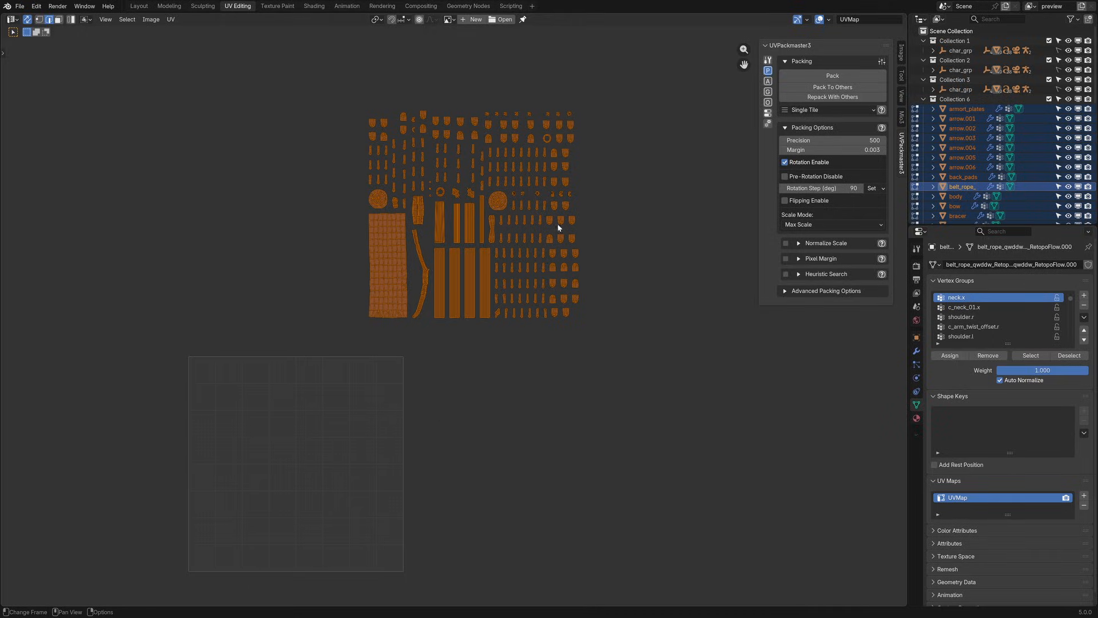
# Step: Enable Non-Square Packing in the advanced packing options and try to pack the selected UV islands
pyautogui.click(784, 291)
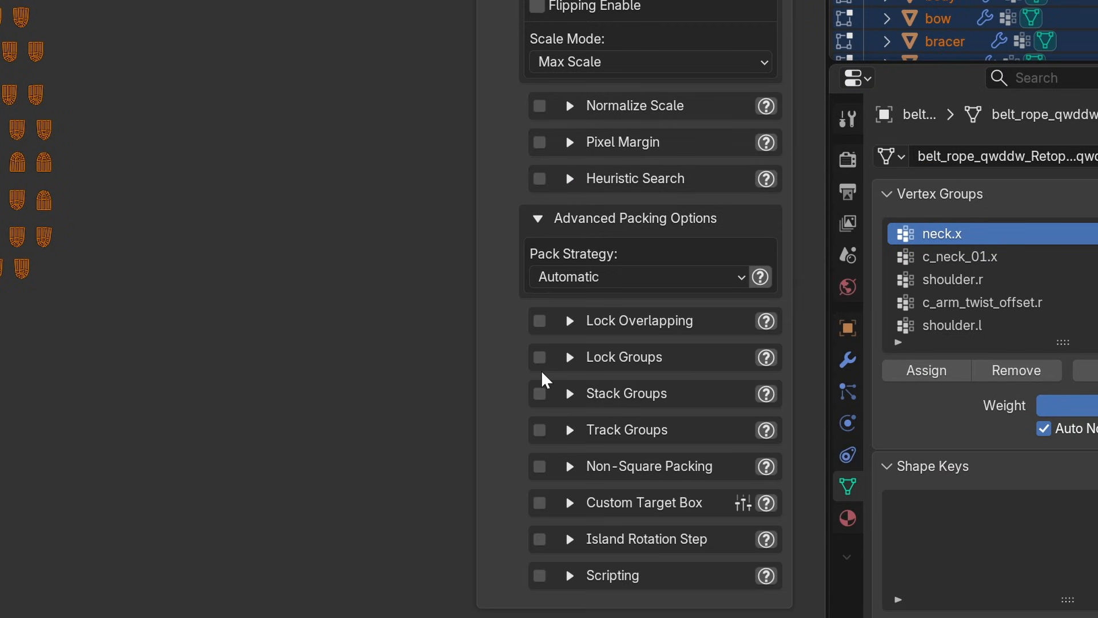
pyautogui.click(540, 466)
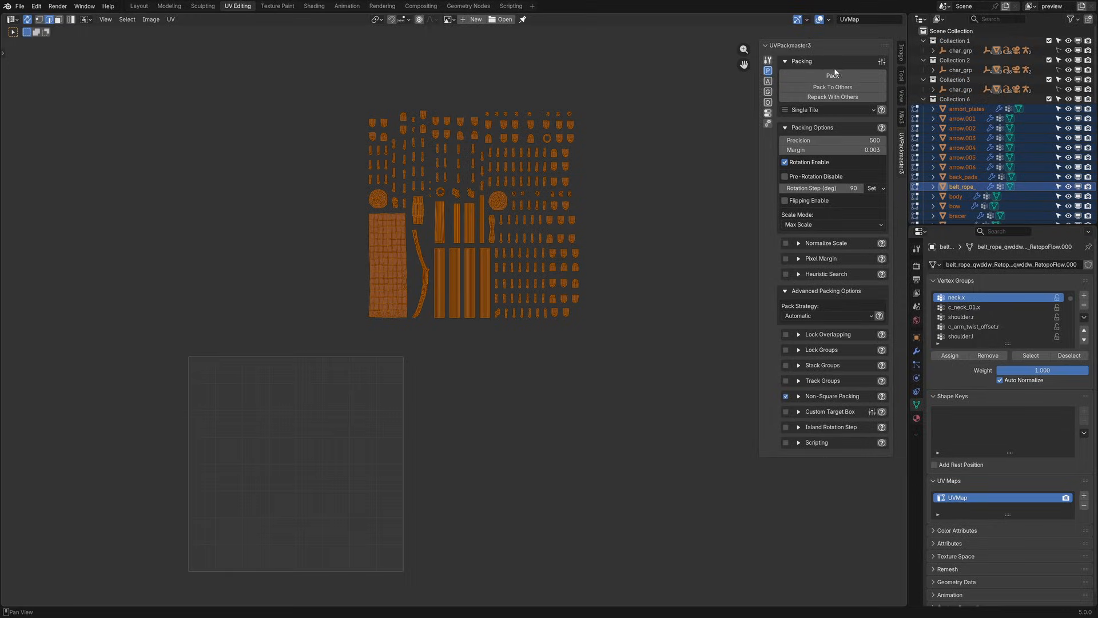
pyautogui.click(834, 75)
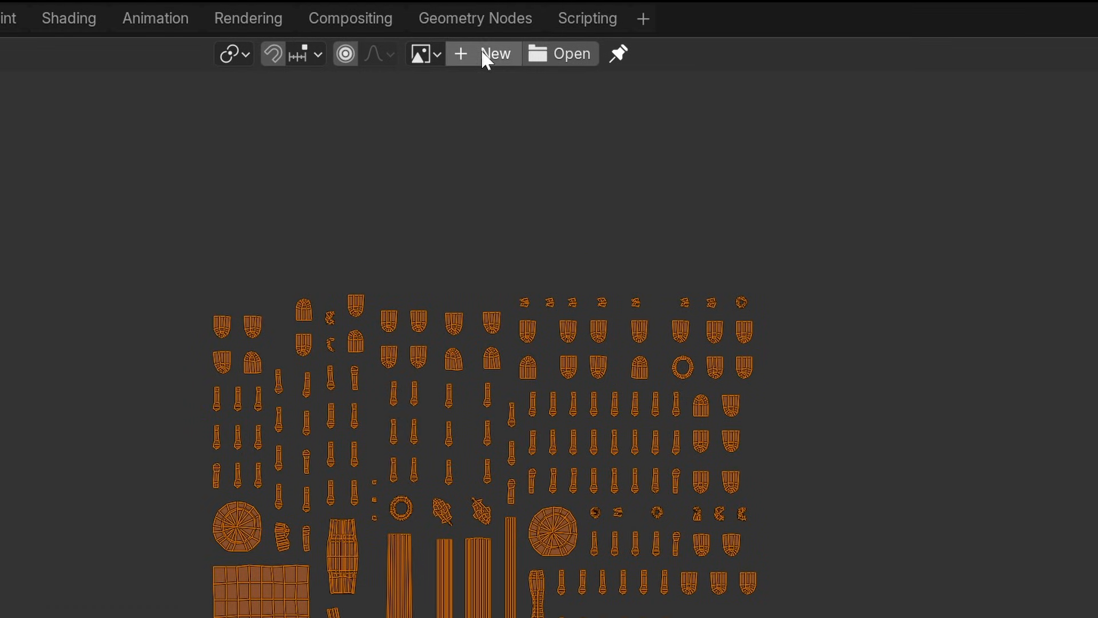
# Step: Create a blank image named Subscribe, 2048 px wide and 1024 px high, as the active texture
pyautogui.click(470, 21)
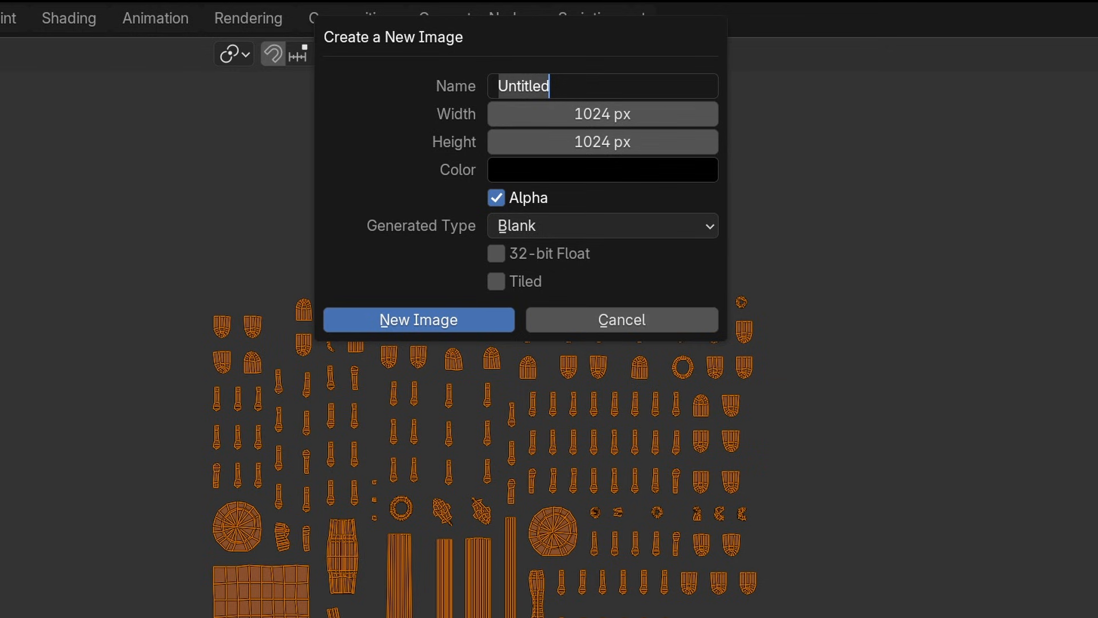
pyautogui.write('Subscribe')
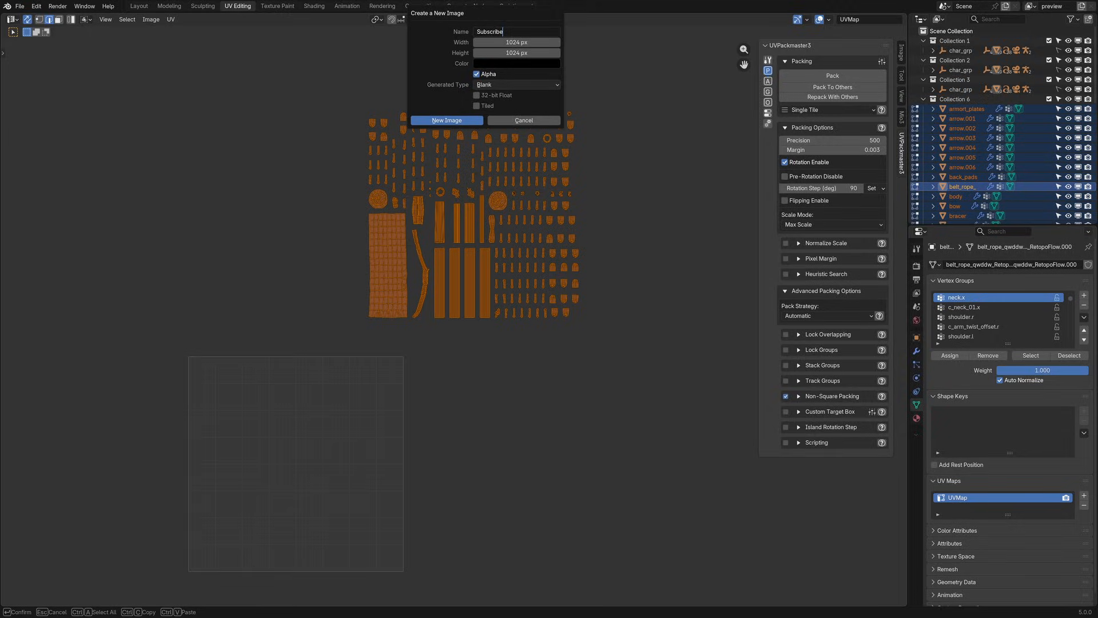
pyautogui.press('Tab')
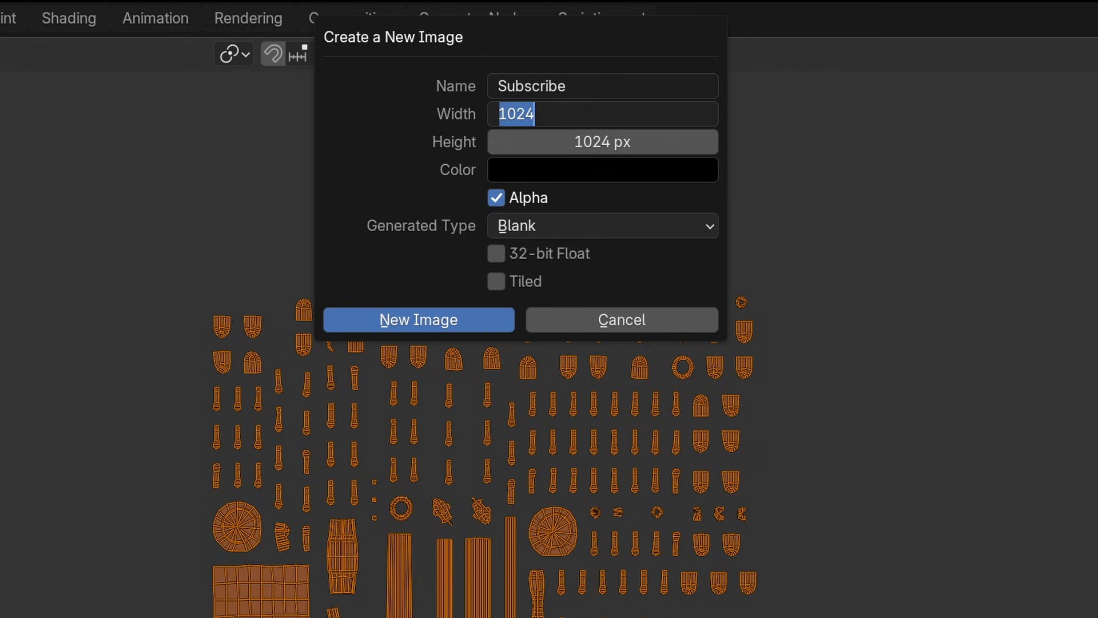
pyautogui.write('2048')
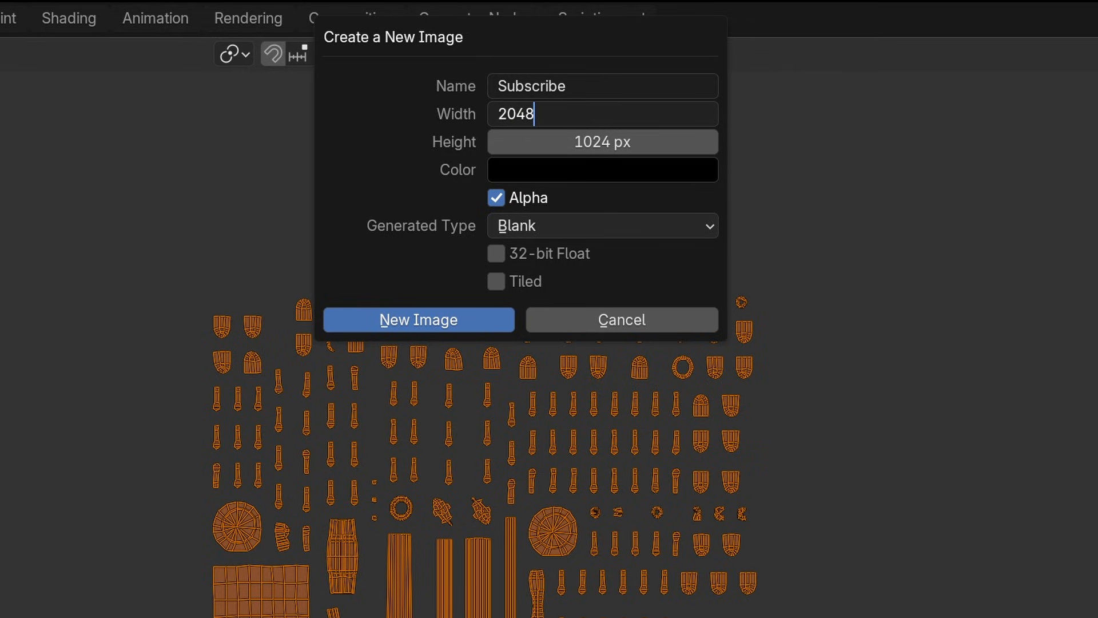
pyautogui.click(454, 321)
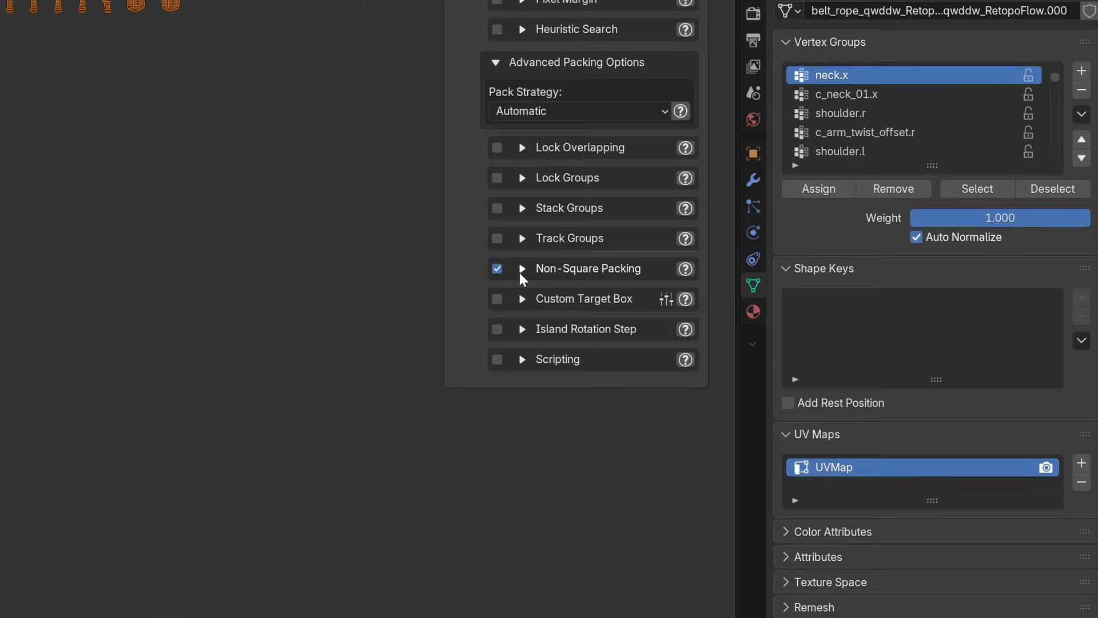
# Step: Adjust the selected islands to the active non-square texture and pack them into it
pyautogui.click(798, 395)
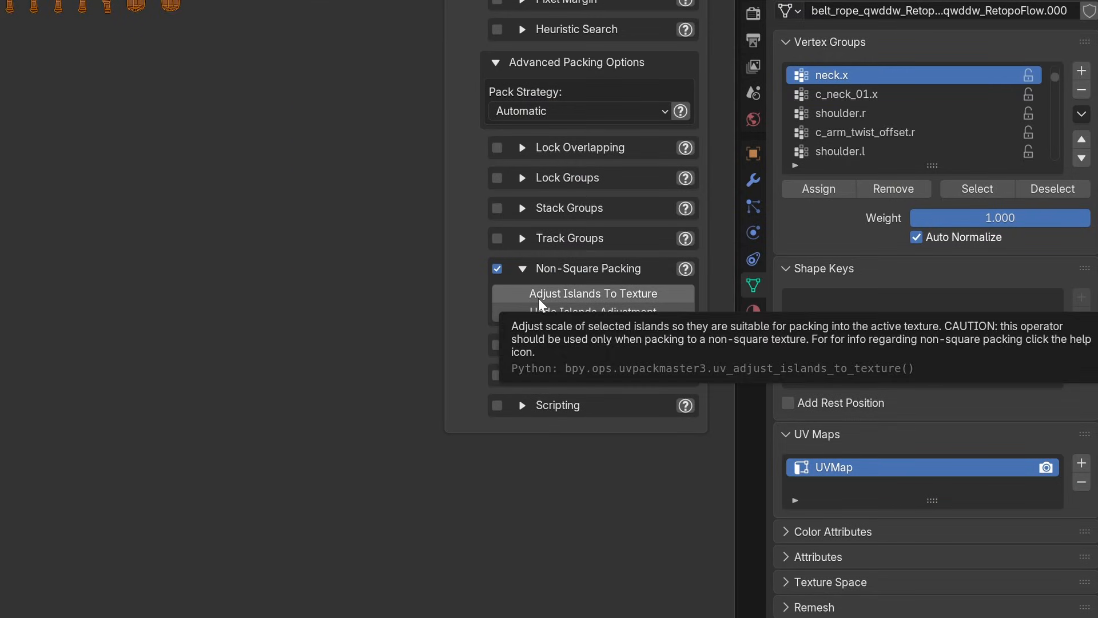
pyautogui.click(537, 295)
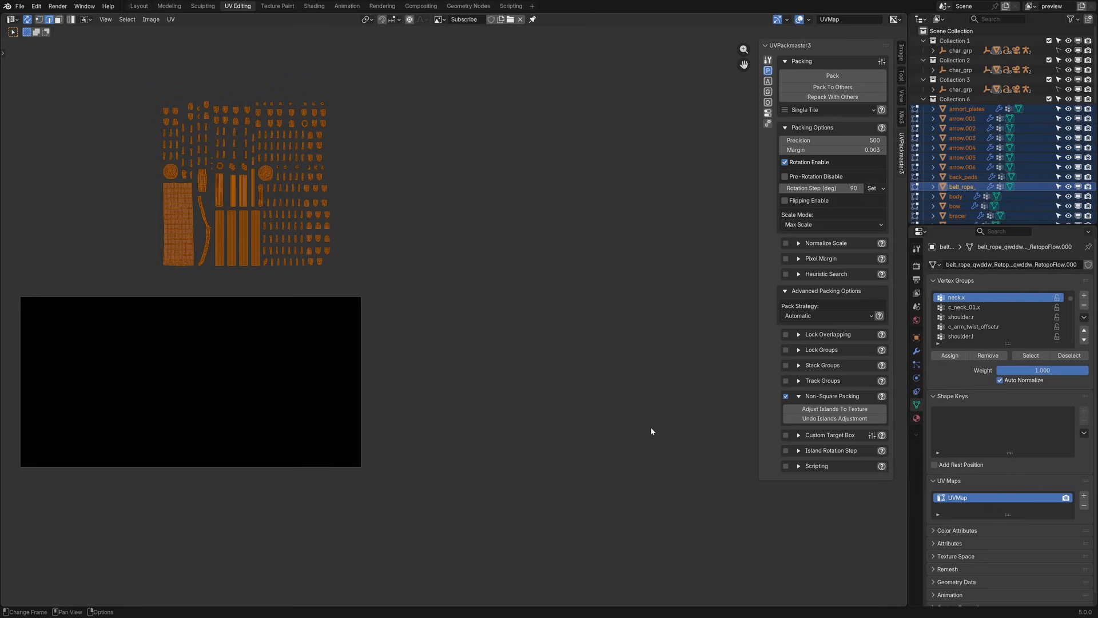
pyautogui.moveTo(497, 345); pyautogui.dragTo(585, 390, button='middle')
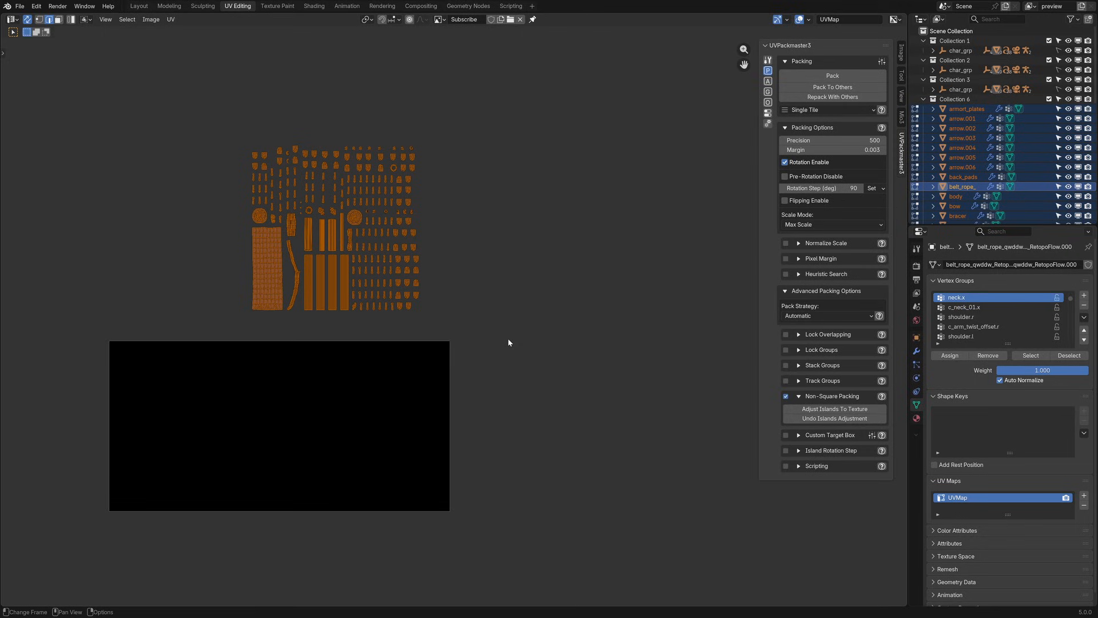
pyautogui.moveTo(507, 338); pyautogui.dragTo(515, 341, button='middle')
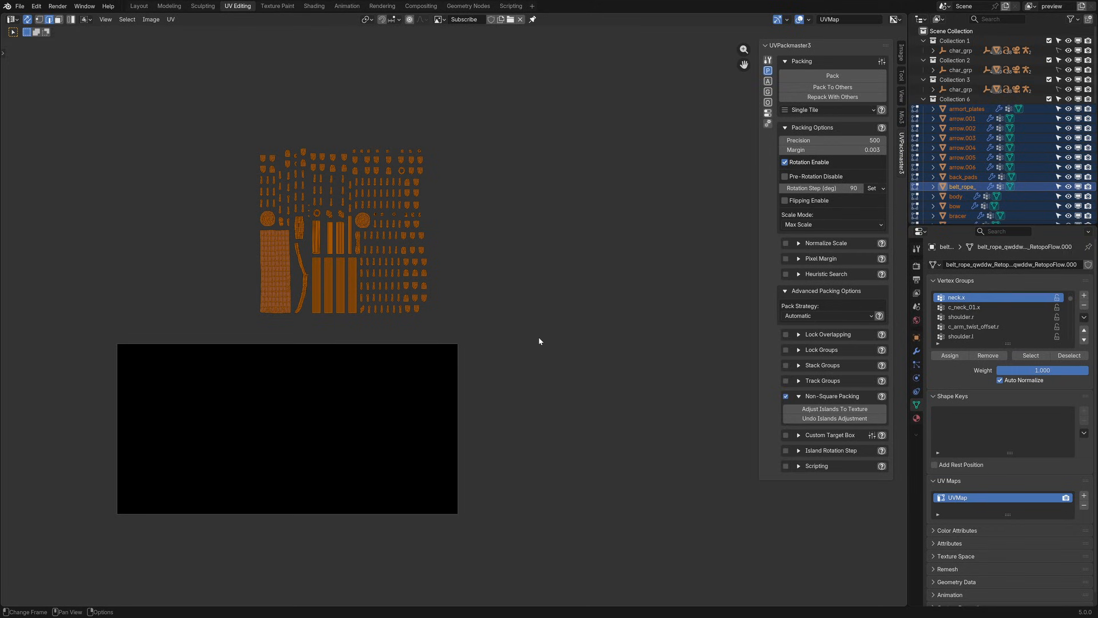
pyautogui.moveTo(550, 338); pyautogui.dragTo(576, 335, button='middle')
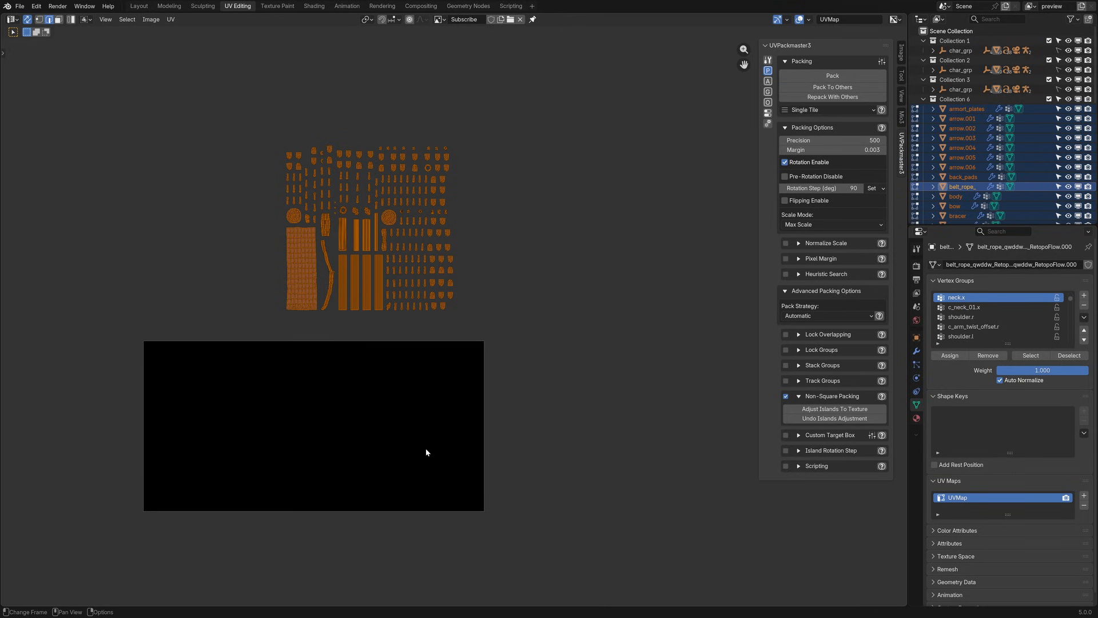
pyautogui.click(809, 76)
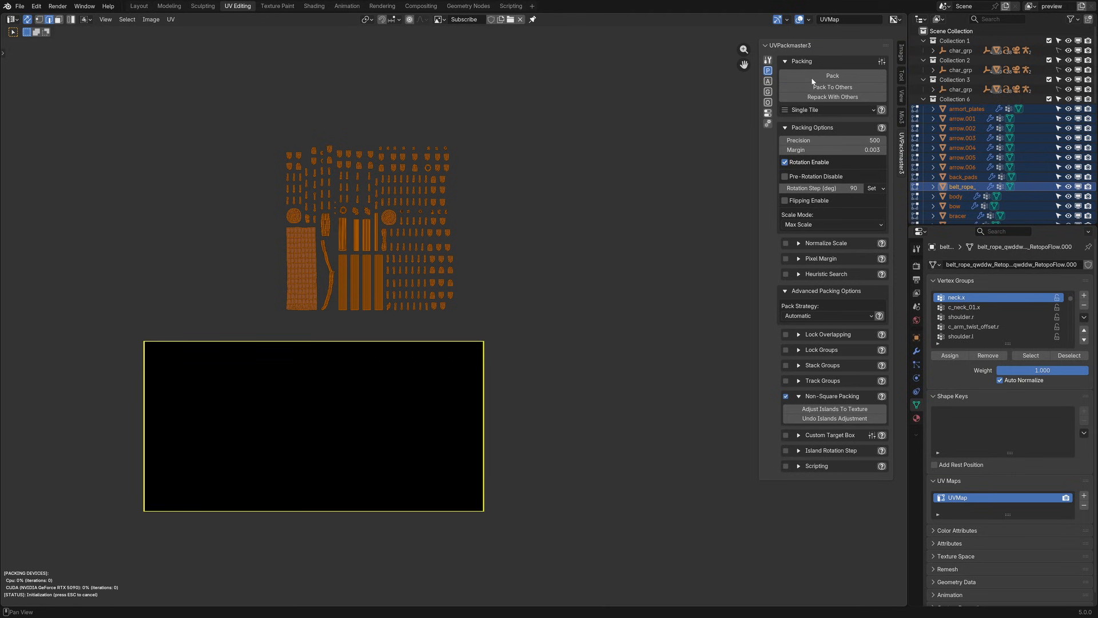
pyautogui.scroll(2, 283, 460)
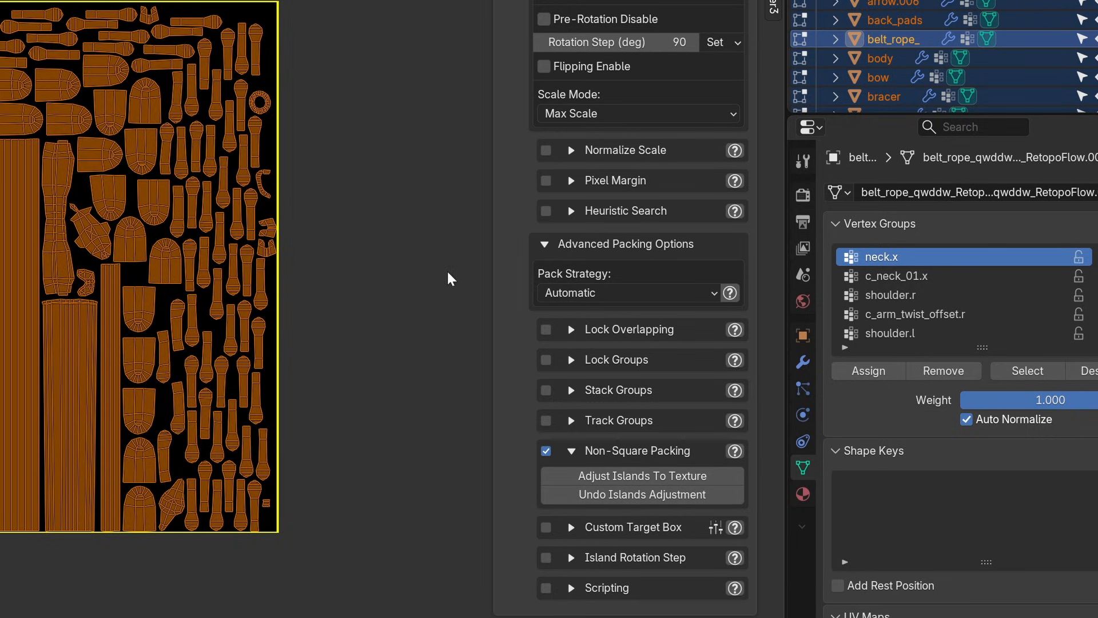
# Step: Enable Heuristic Search and repack the UV islands into the non-square texture
pyautogui.click(547, 212)
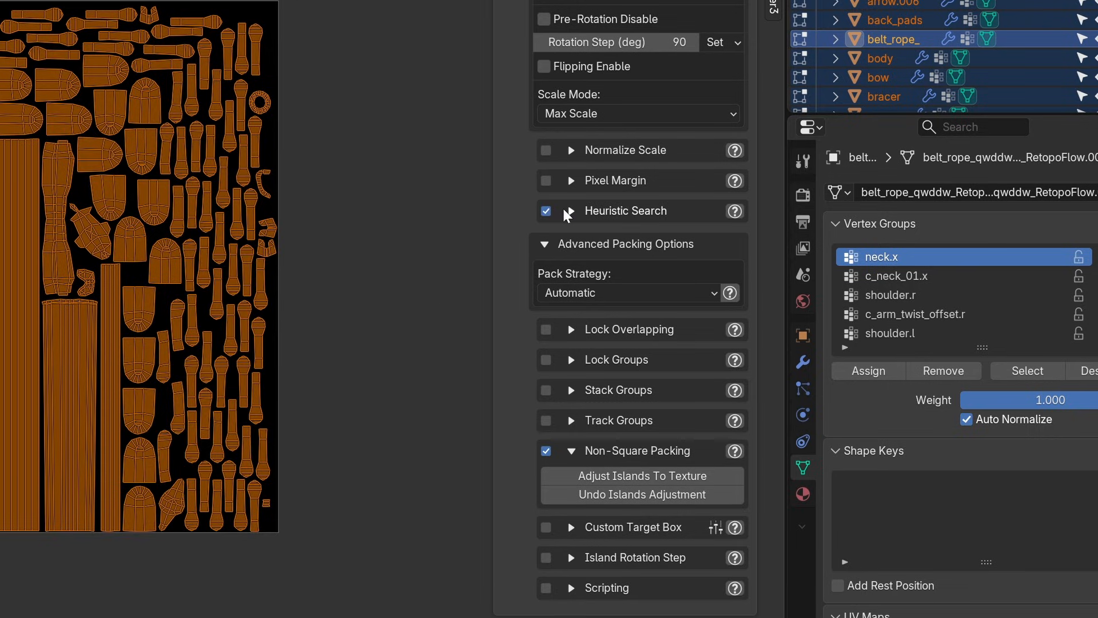
pyautogui.click(570, 211)
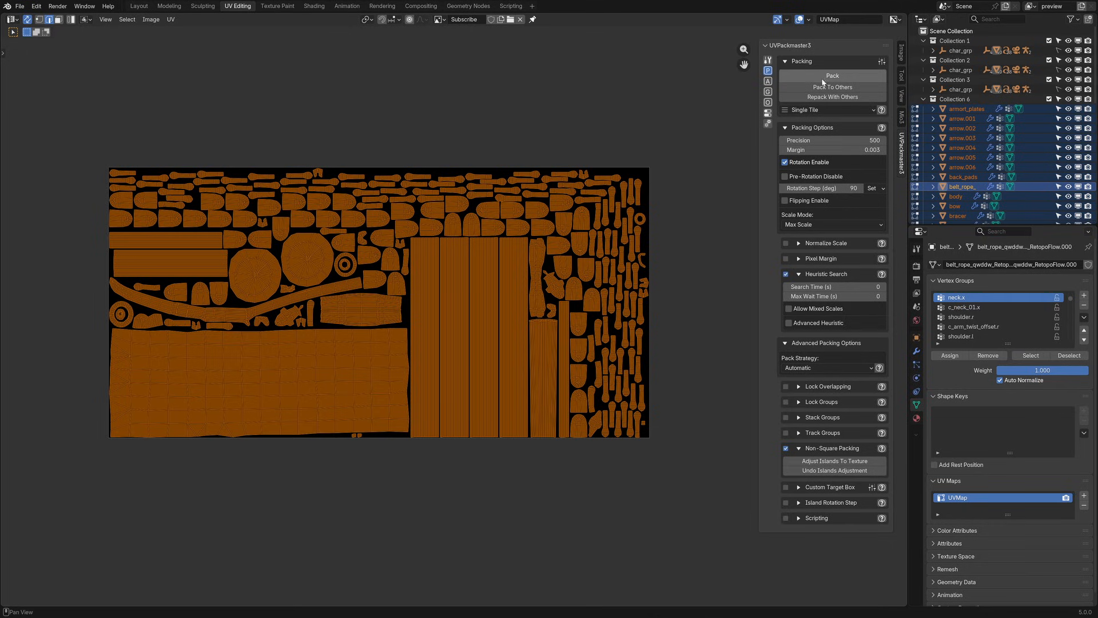
pyautogui.click(823, 82)
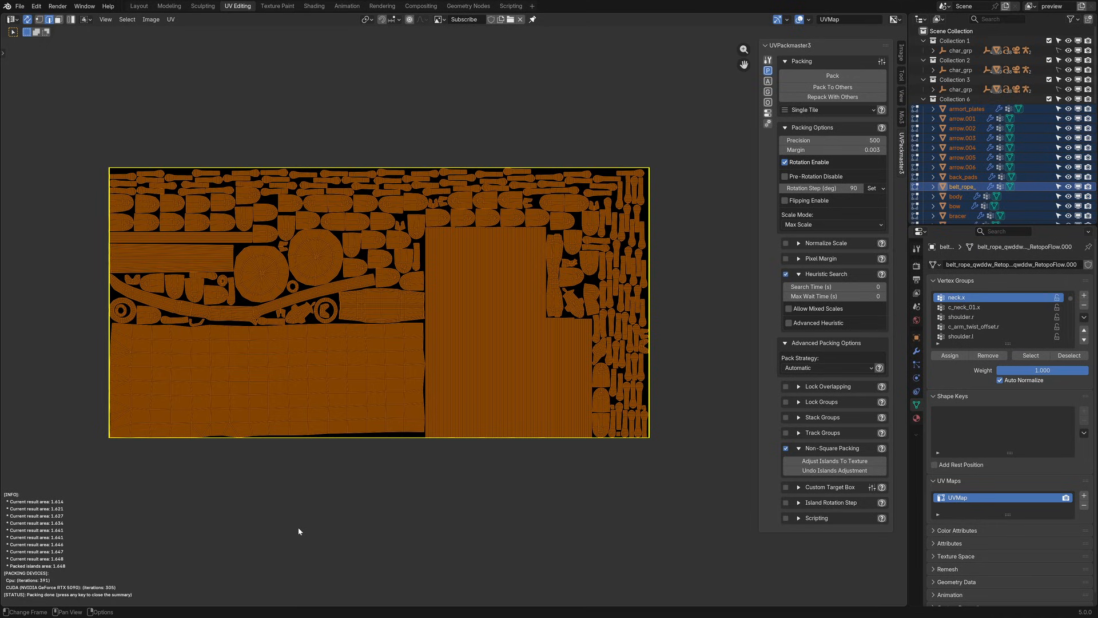
pyautogui.moveTo(298, 531); pyautogui.dragTo(311, 533, button='middle')
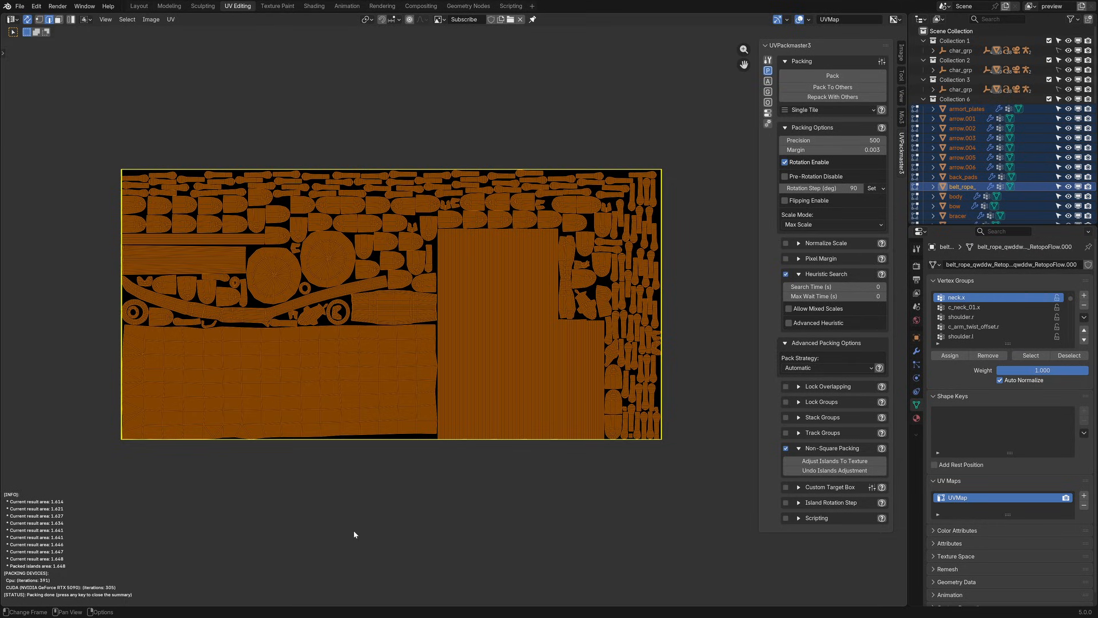
pyautogui.moveTo(478, 499); pyautogui.dragTo(490, 500, button='middle')
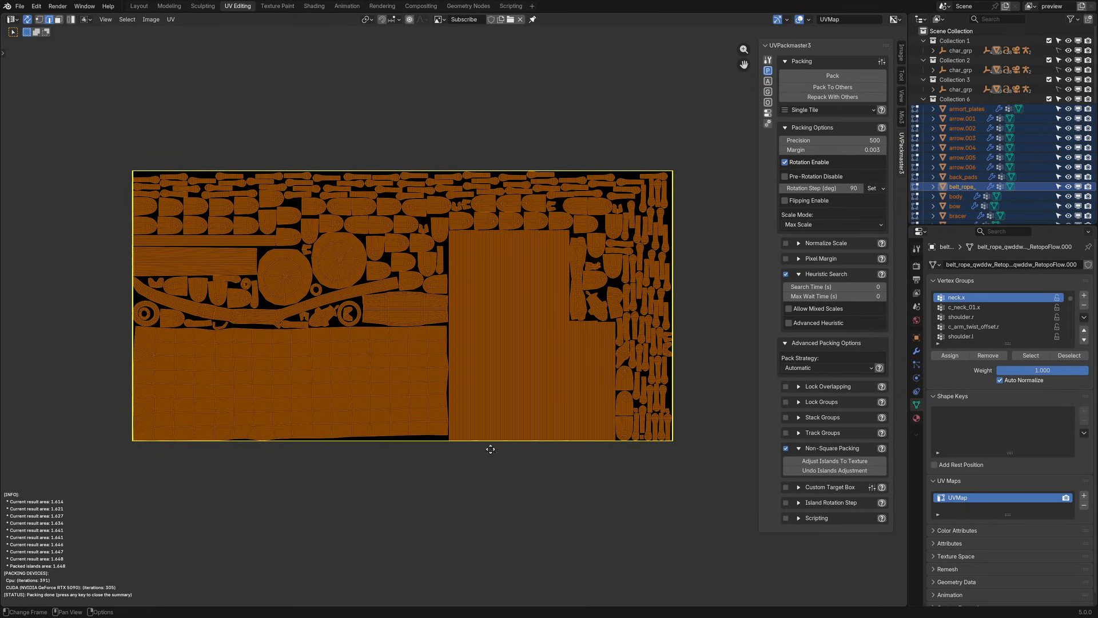
pyautogui.moveTo(490, 448); pyautogui.dragTo(506, 453, button='middle')
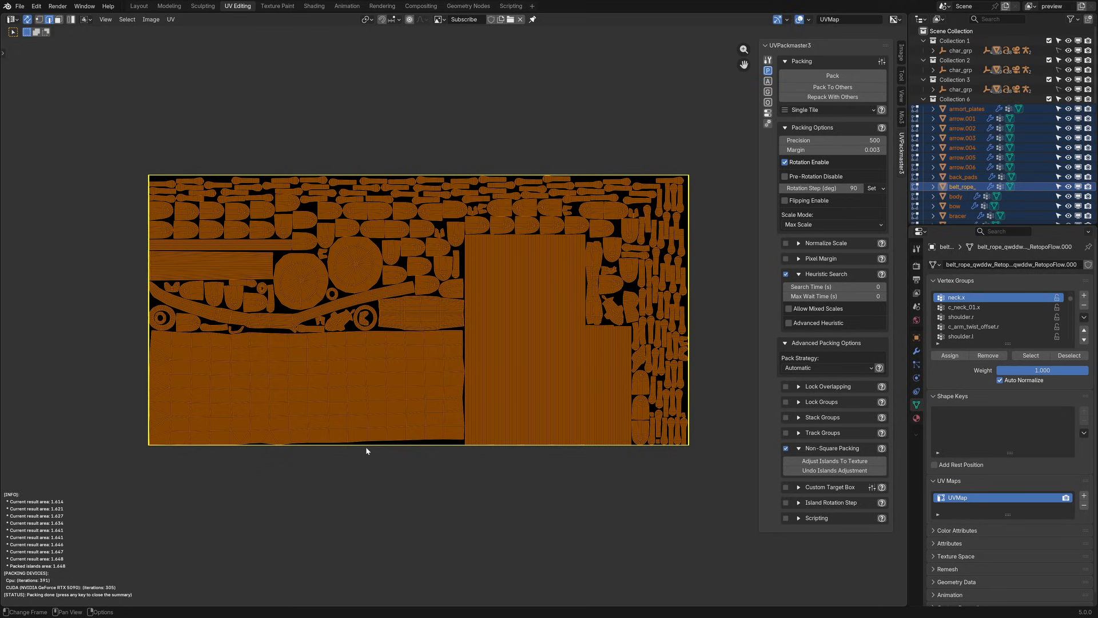
pyautogui.moveTo(319, 432); pyautogui.dragTo(303, 424, button='middle')
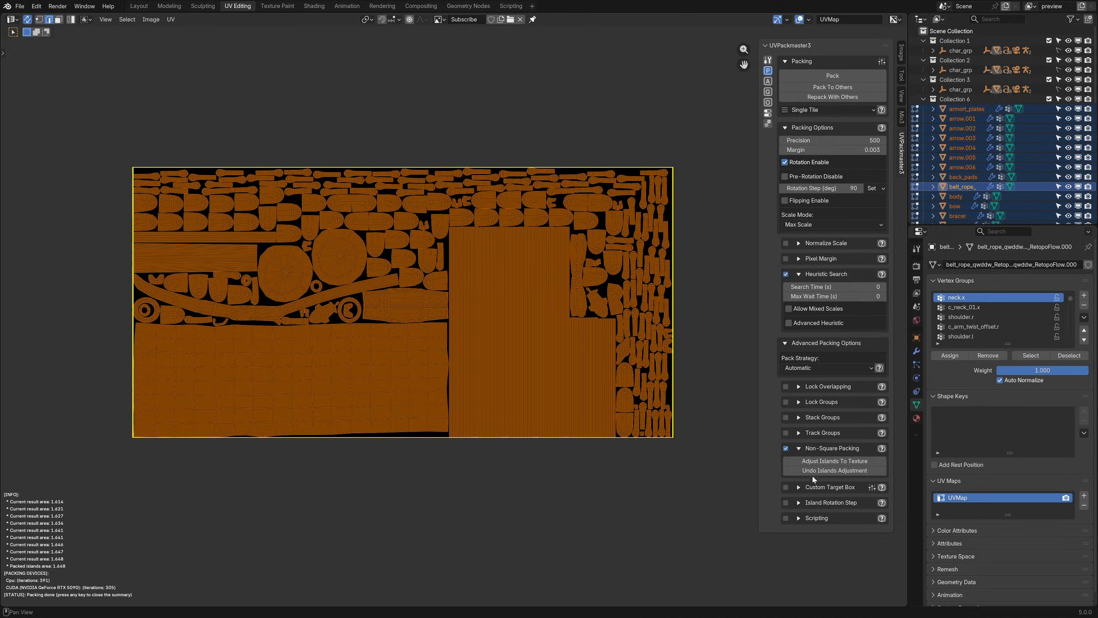
# Step: Undo the islands adjustment for the non-square texture on the packed UV islands
pyautogui.click(834, 461)
pyautogui.moveTo(606, 475); pyautogui.dragTo(476, 478, button='middle')
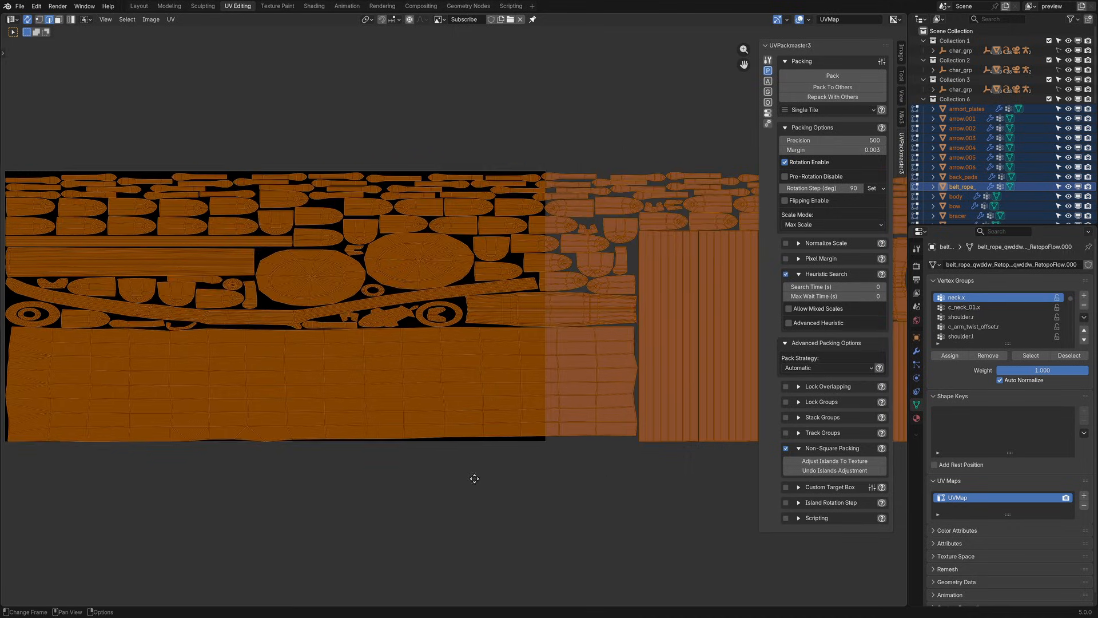
pyautogui.scroll(-4, 309, 327)
pyautogui.moveTo(435, 373); pyautogui.dragTo(396, 376, button='middle')
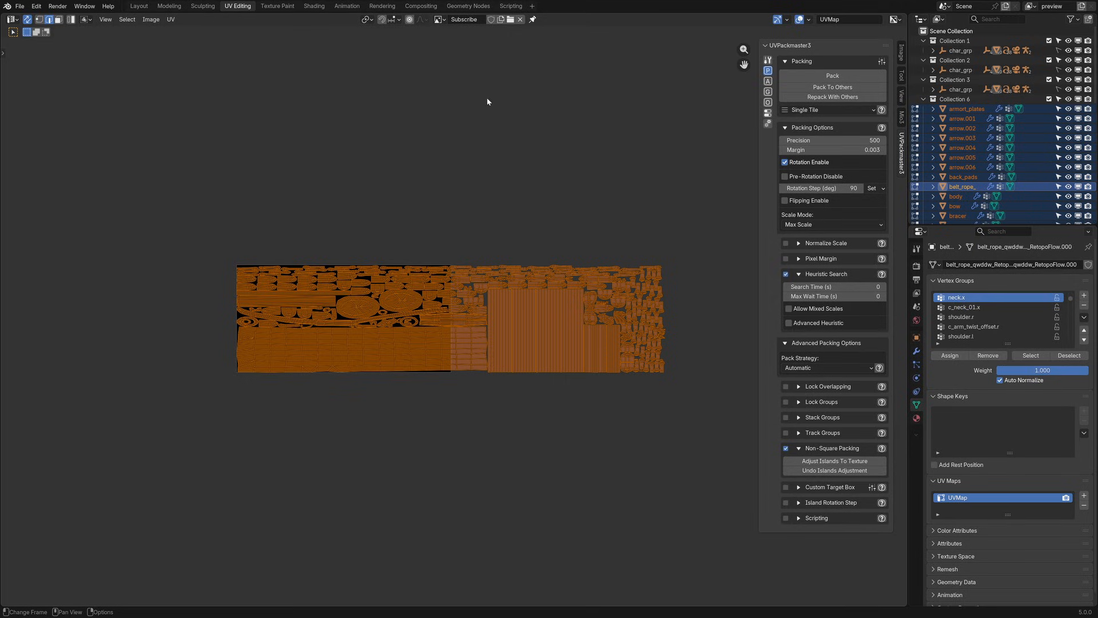
# Step: Unlink the Subscribe image from the UV editor to return to the square UV tile
pyautogui.click(520, 20)
pyautogui.scroll(8, 407, 315)
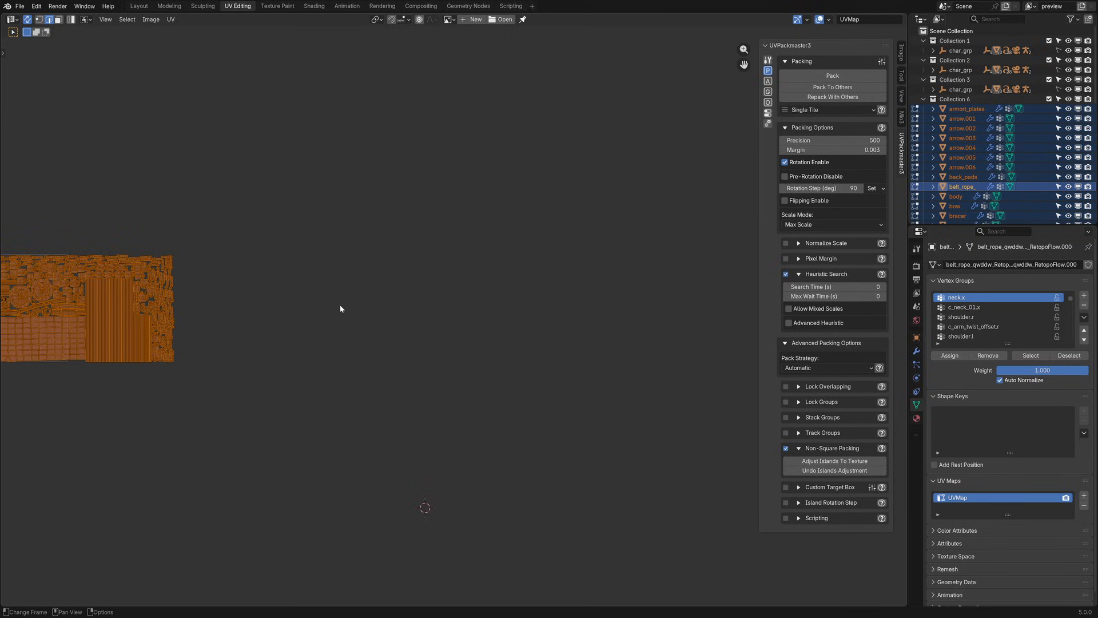
pyautogui.moveTo(210, 351); pyautogui.dragTo(483, 348, button='middle')
pyautogui.scroll(2, 421, 319)
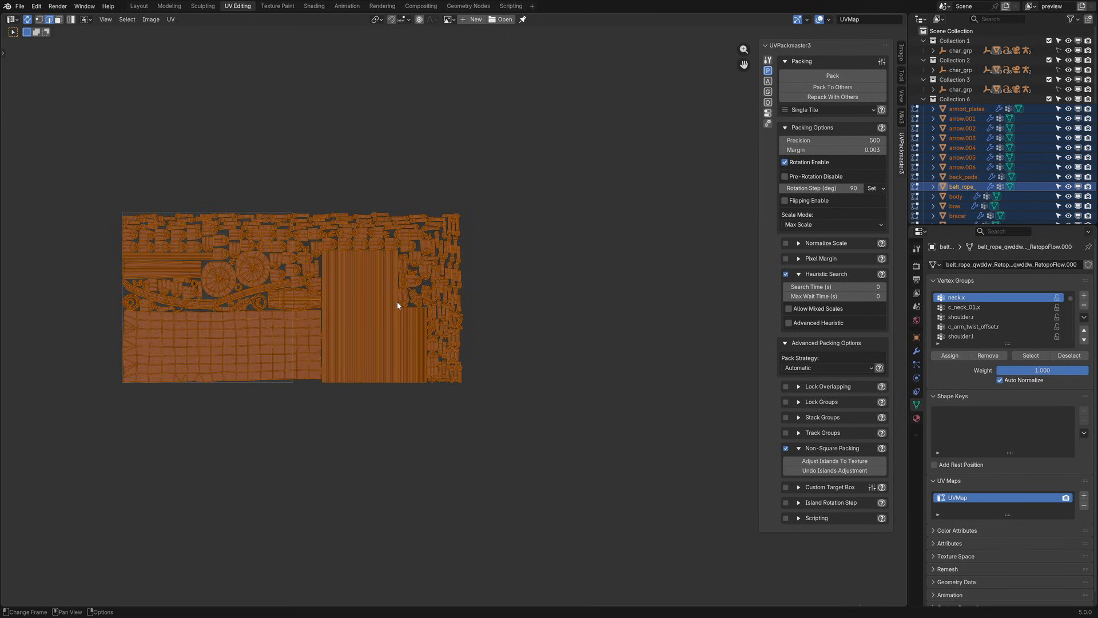
# Step: Disable Non-Square Packing and repack the UV islands into the square tile with Heuristic Search
pyautogui.click(835, 470)
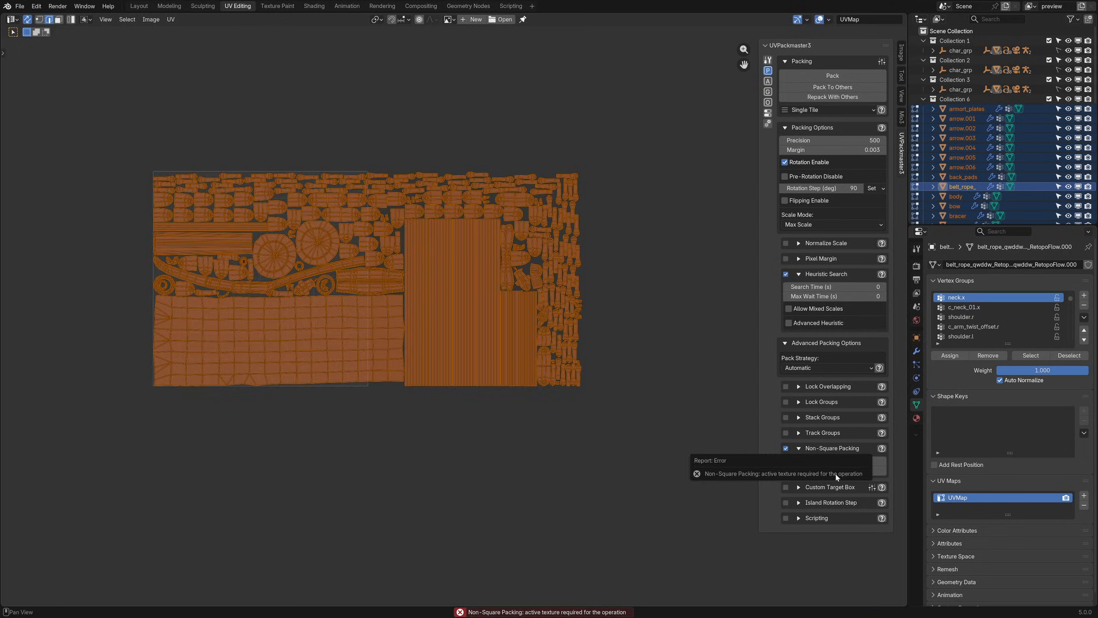
pyautogui.click(786, 448)
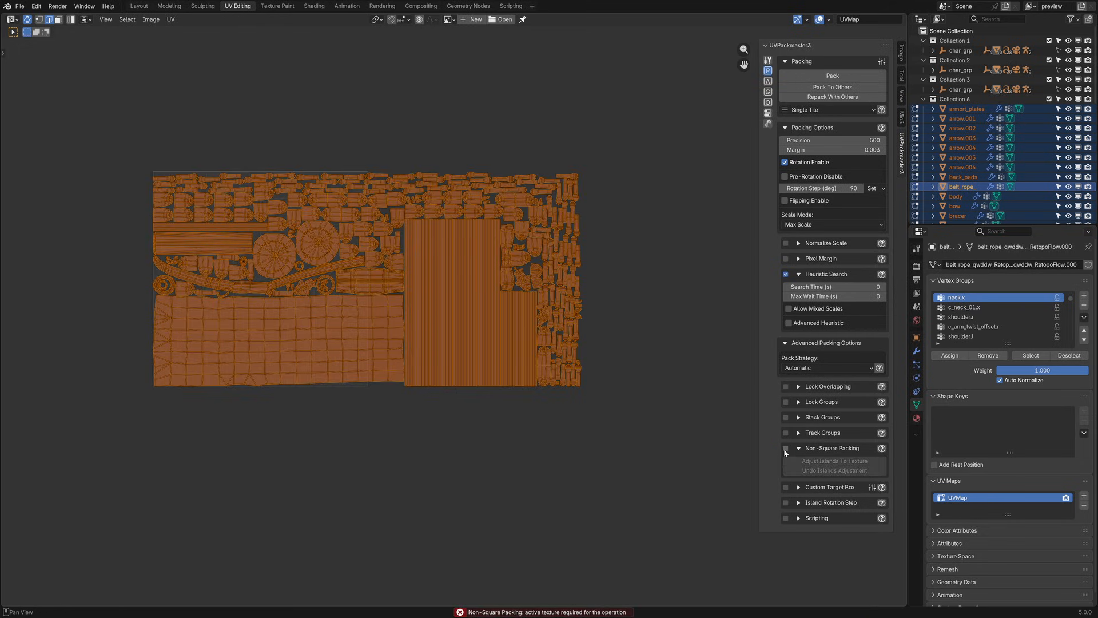
pyautogui.click(833, 76)
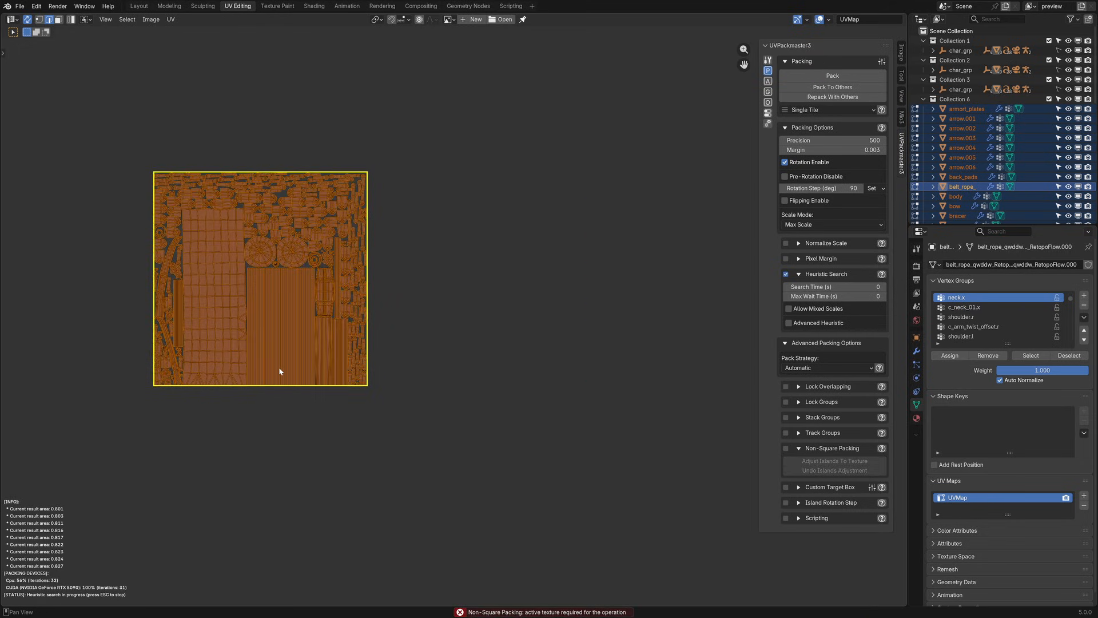
pyautogui.moveTo(280, 371); pyautogui.dragTo(529, 409, button='middle')
pyautogui.scroll(3, 391, 400)
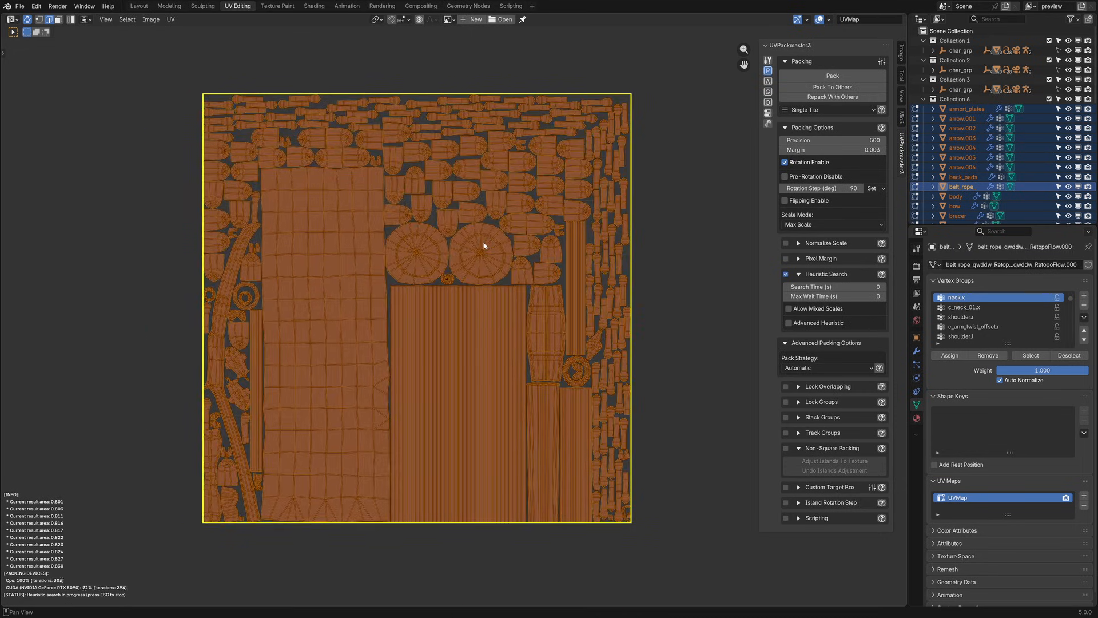